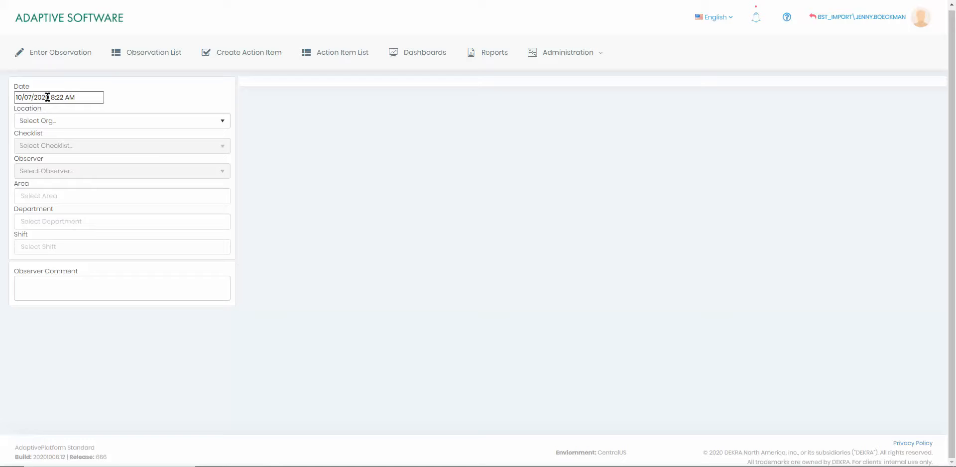
- Try September 28, 2020 as the observation date and switch it back to October 7, 2020
click(53, 98)
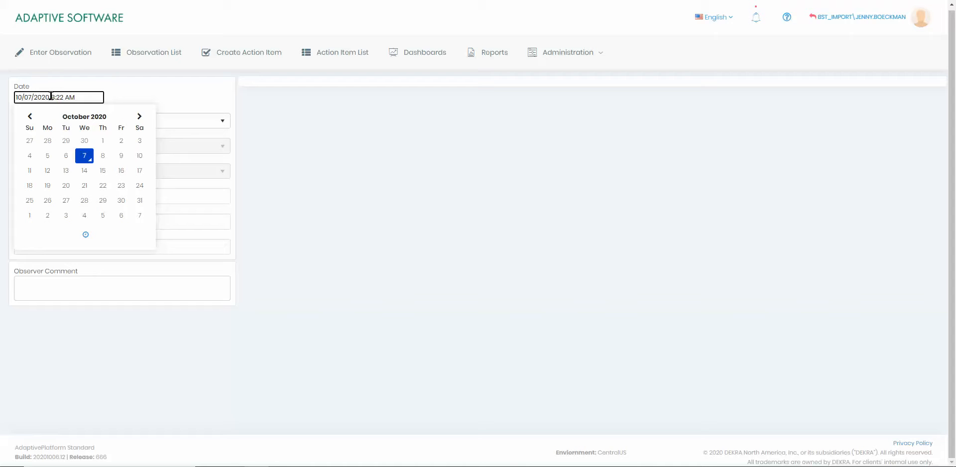
drag(51, 96, 75, 97)
click(75, 97)
click(48, 143)
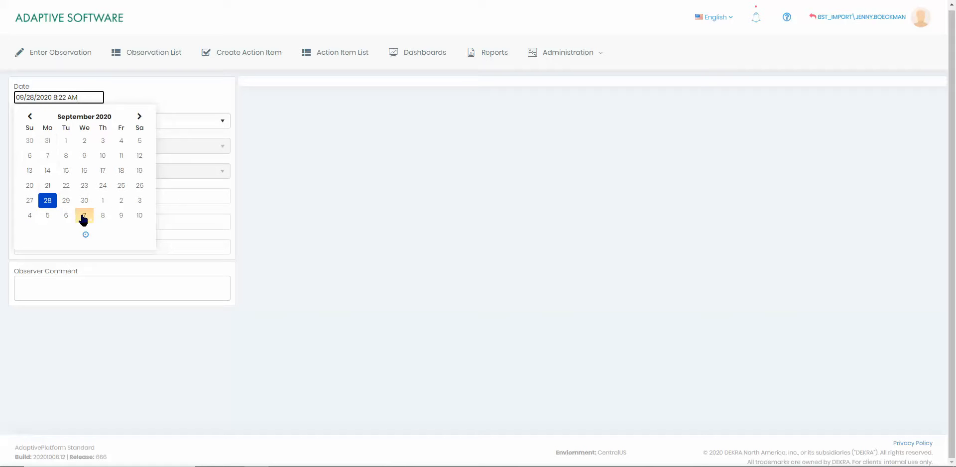
click(83, 218)
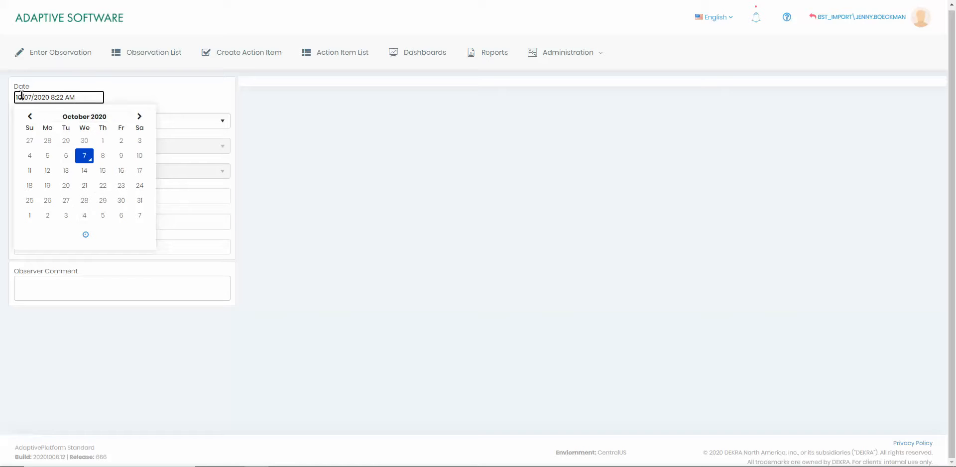
- Try an earlier October date for the observation and return it to October 7, 2020
key(Left)
key(Left)
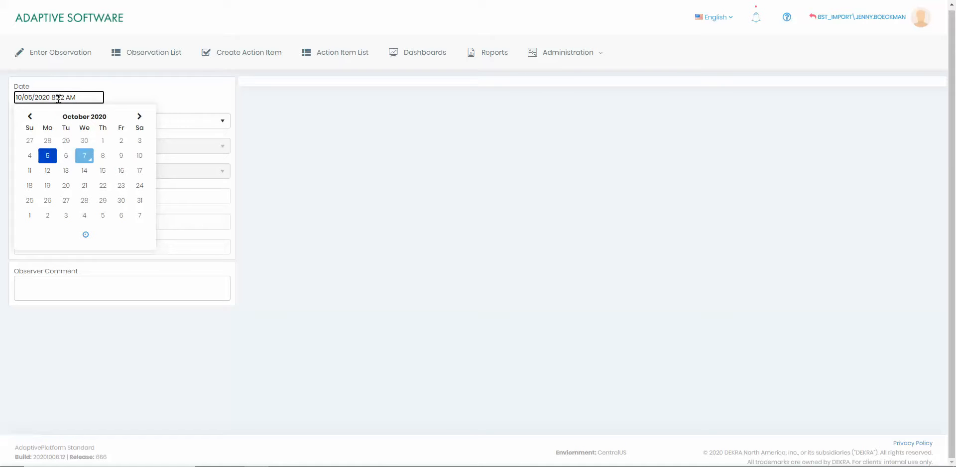
key(Left)
click(132, 88)
click(41, 96)
click(83, 155)
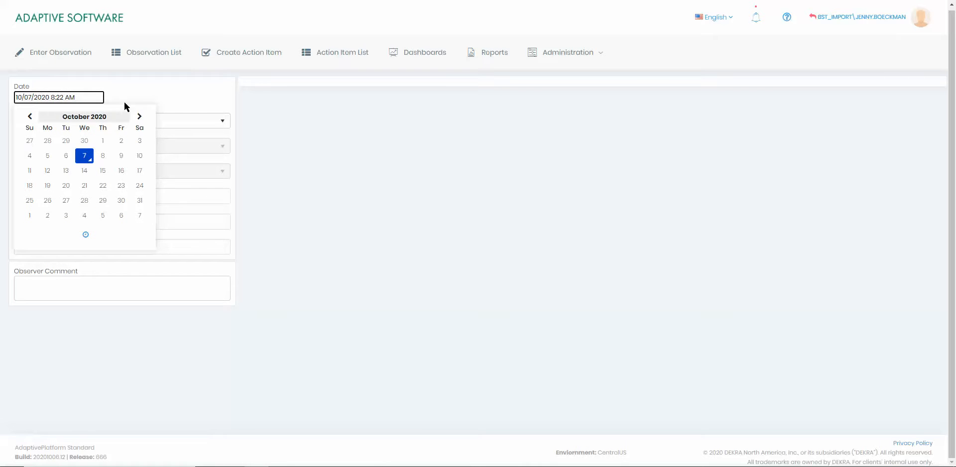
click(132, 88)
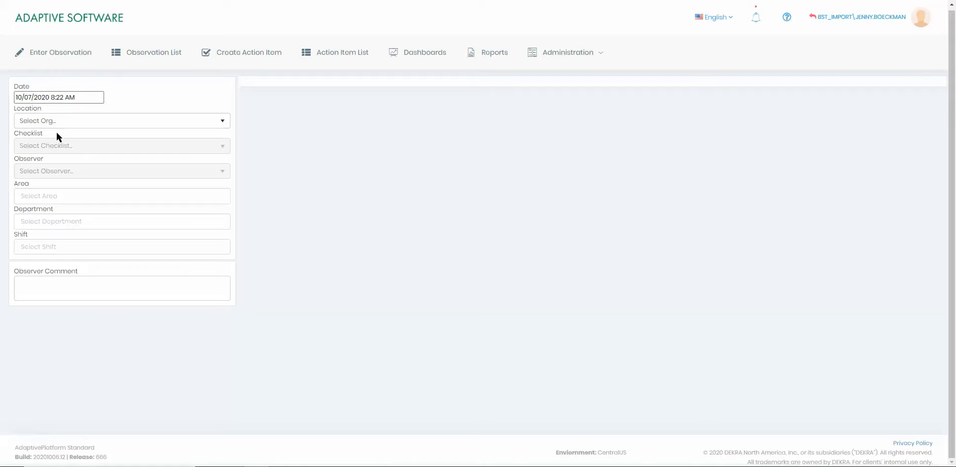
- Set the observation's location to Kansas City and choose the BBS Ergonomics checklist
click(40, 122)
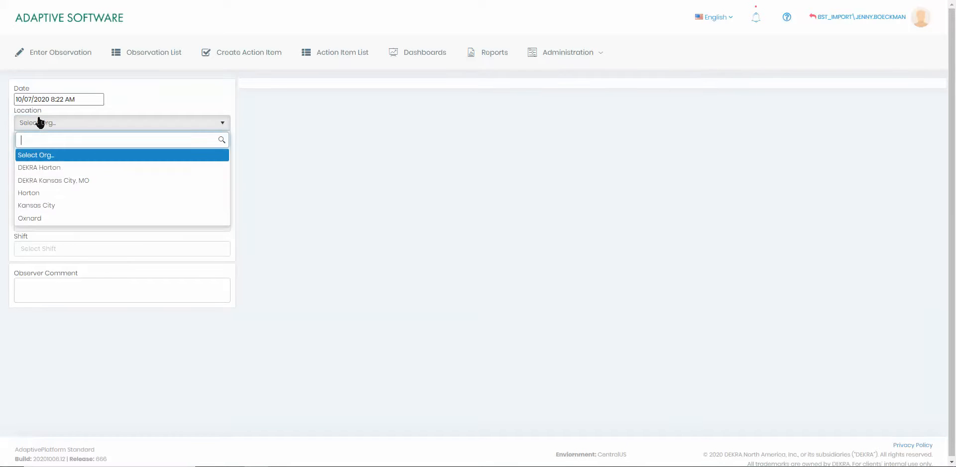
click(34, 205)
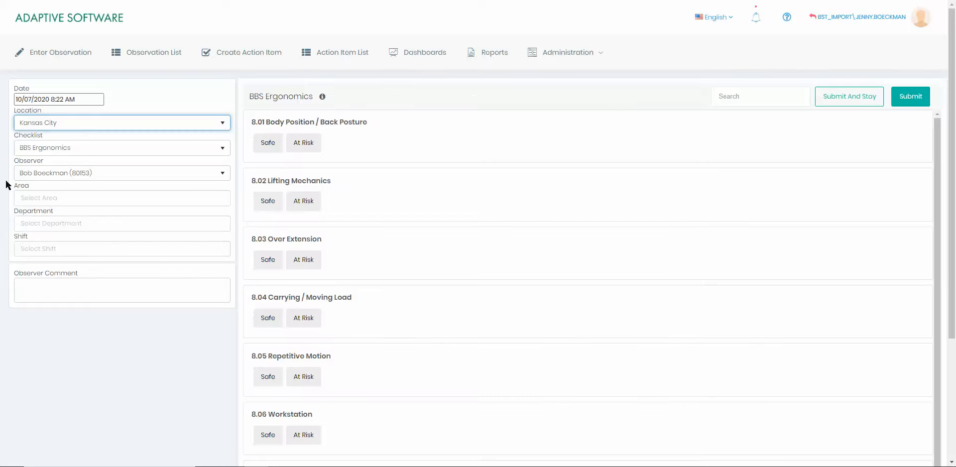
click(34, 150)
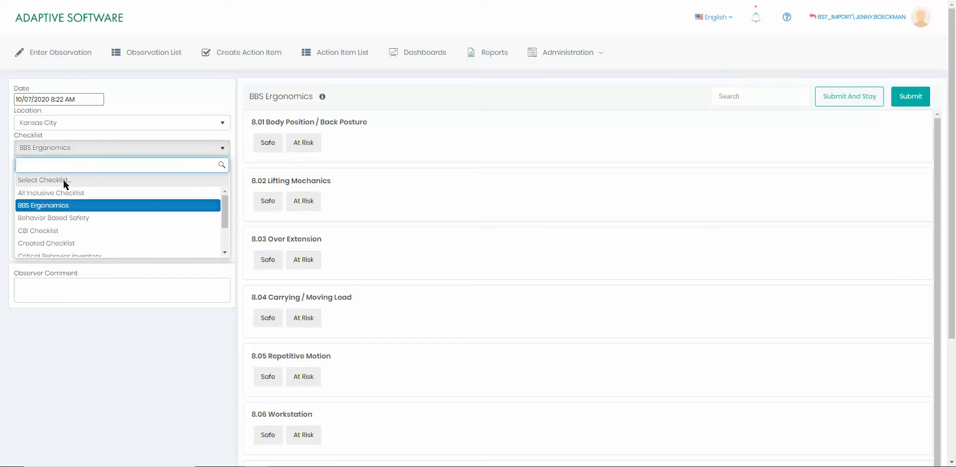
scroll(64, 199, down, 4)
scroll(64, 179, up, 3)
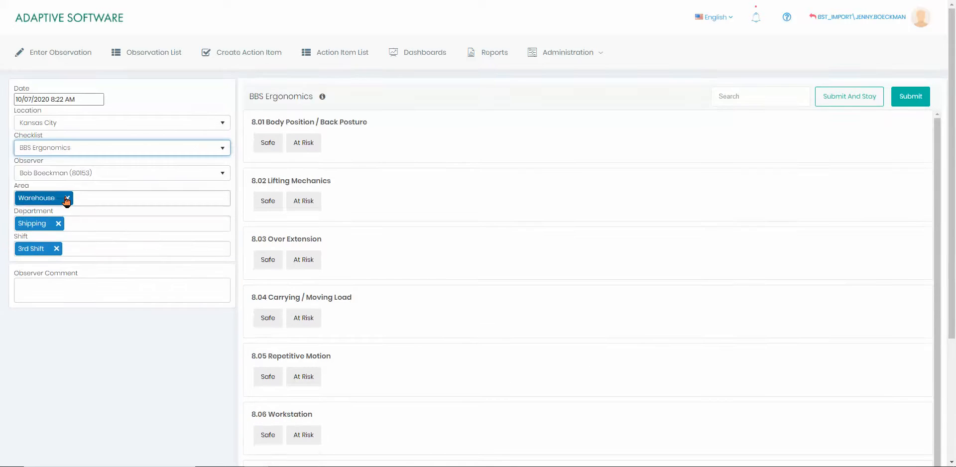
click(47, 153)
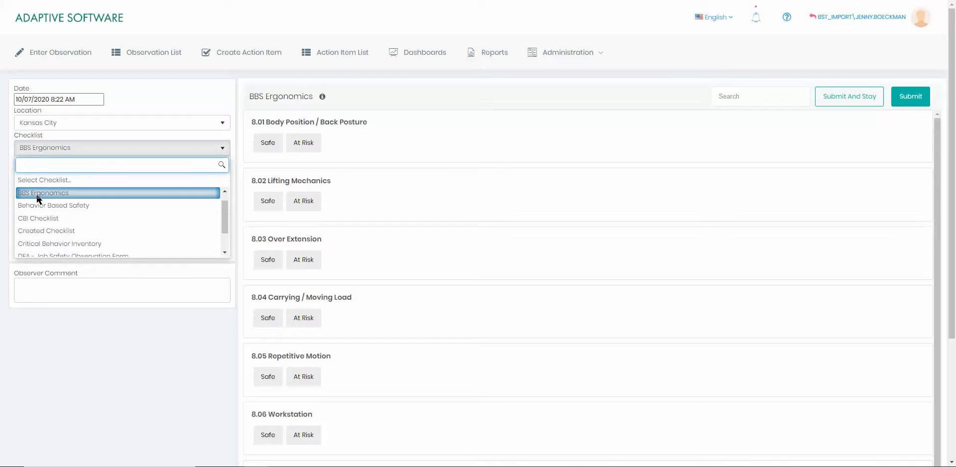
click(38, 196)
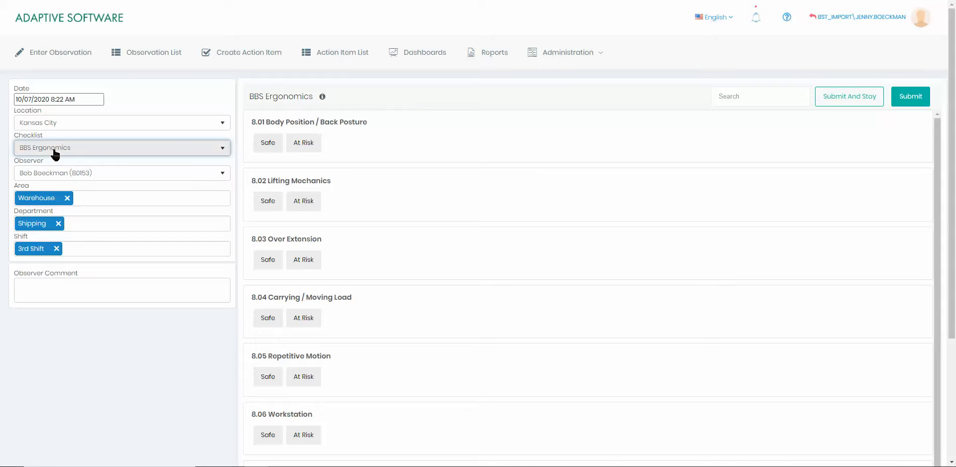
- Find an observer by first name and by last name, selecting the matching person each time
click(44, 180)
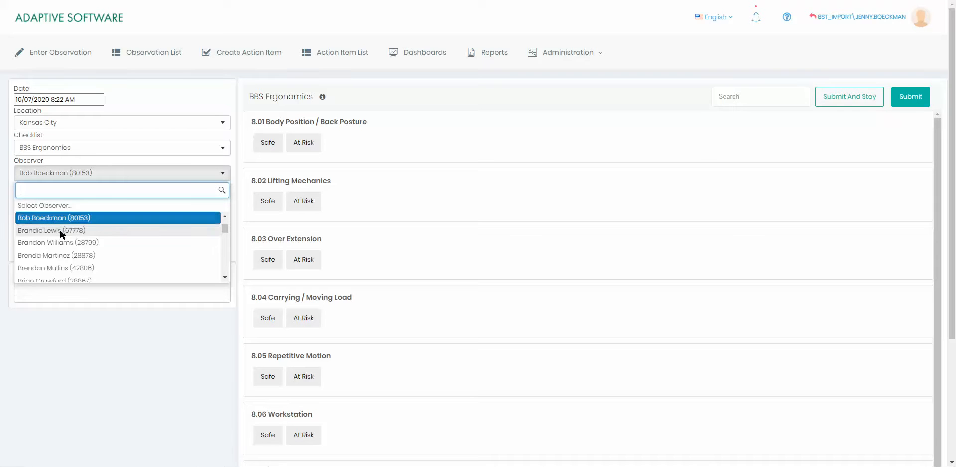
scroll(60, 228, down, 5)
scroll(67, 234, down, 3)
scroll(70, 239, up, 8)
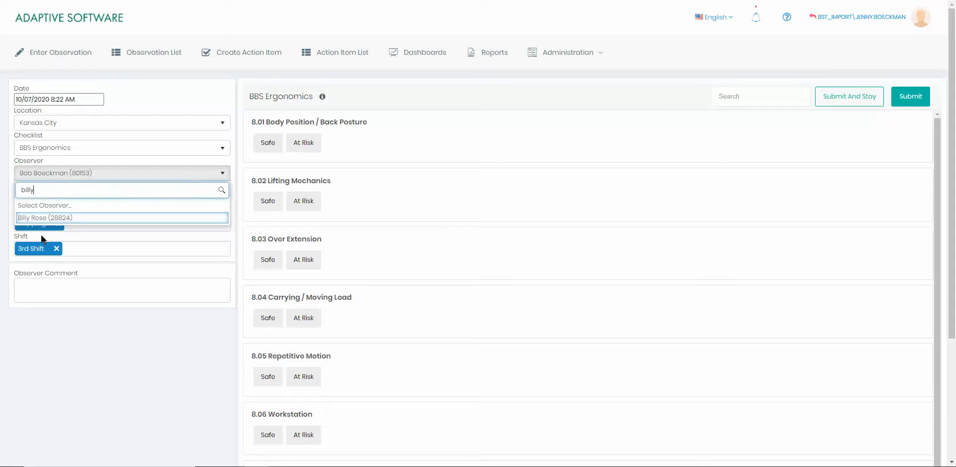
click(41, 223)
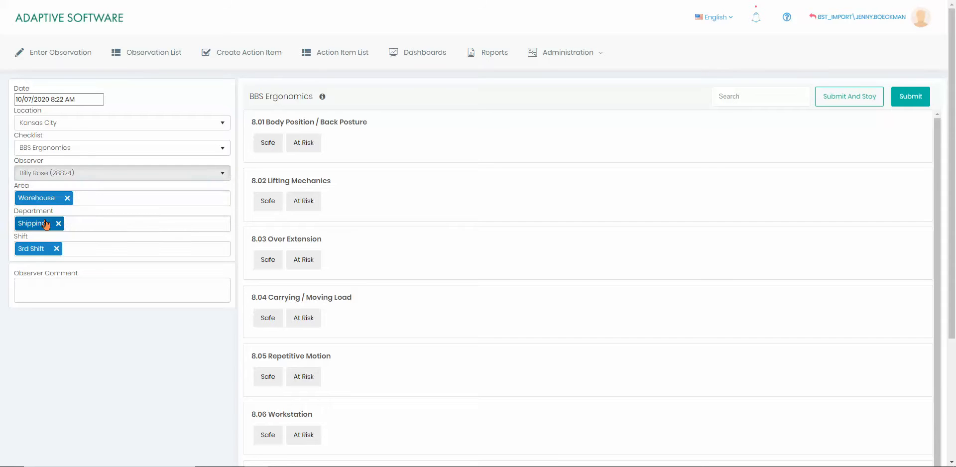
click(81, 174)
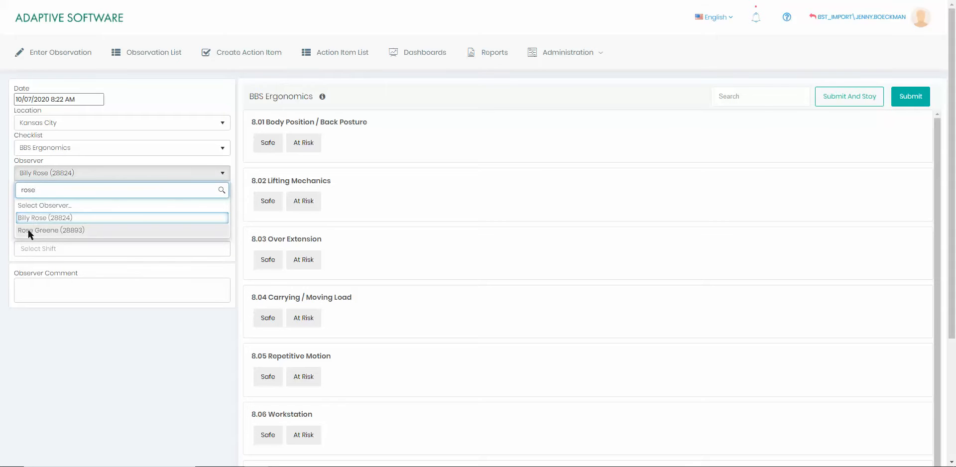
click(47, 221)
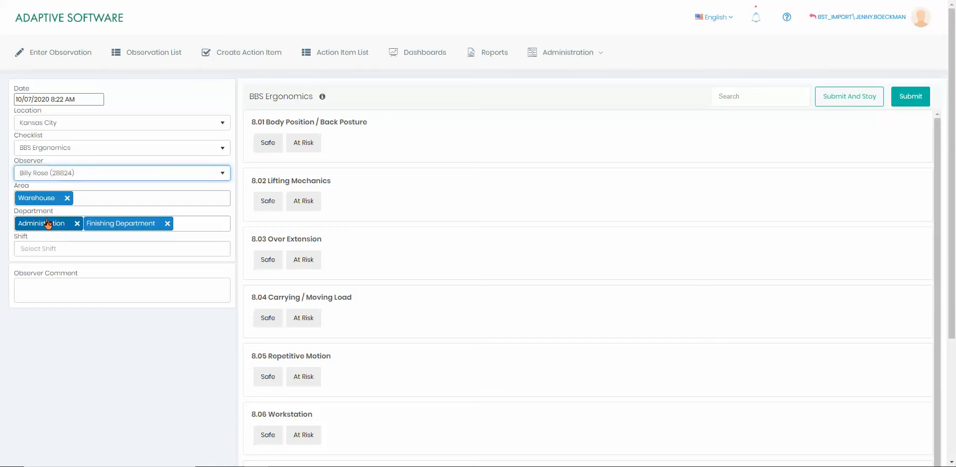
- Look up the observer by employee ID number and select the matching person
click(83, 177)
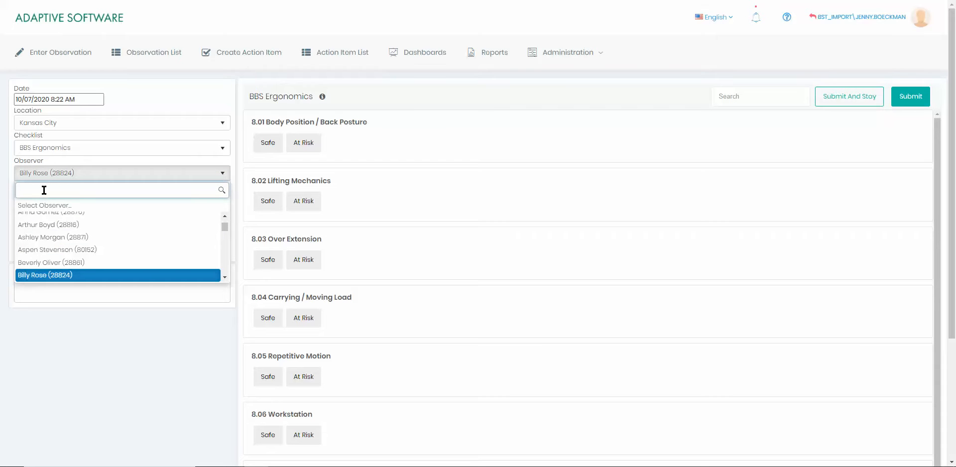
text(28826)
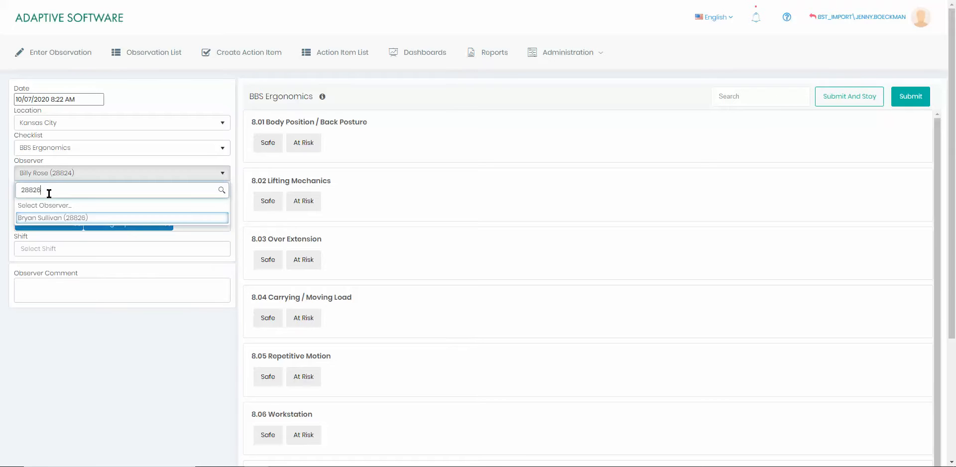
click(79, 219)
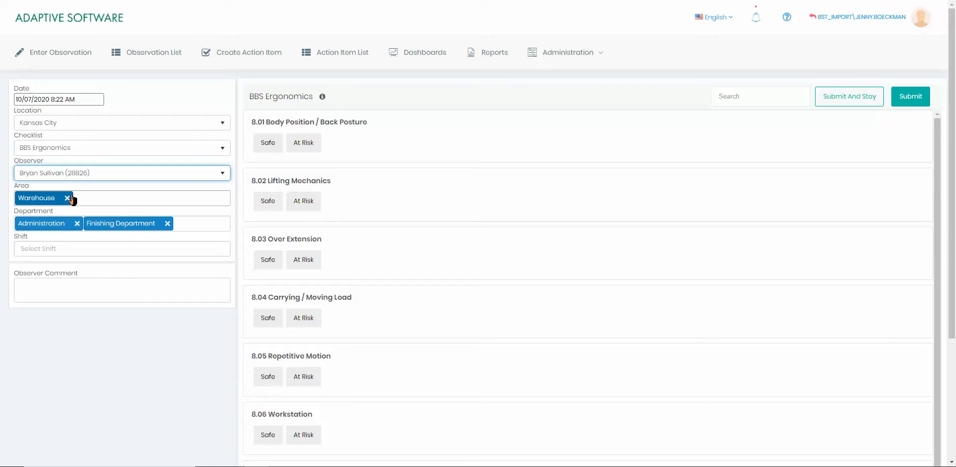
click(85, 185)
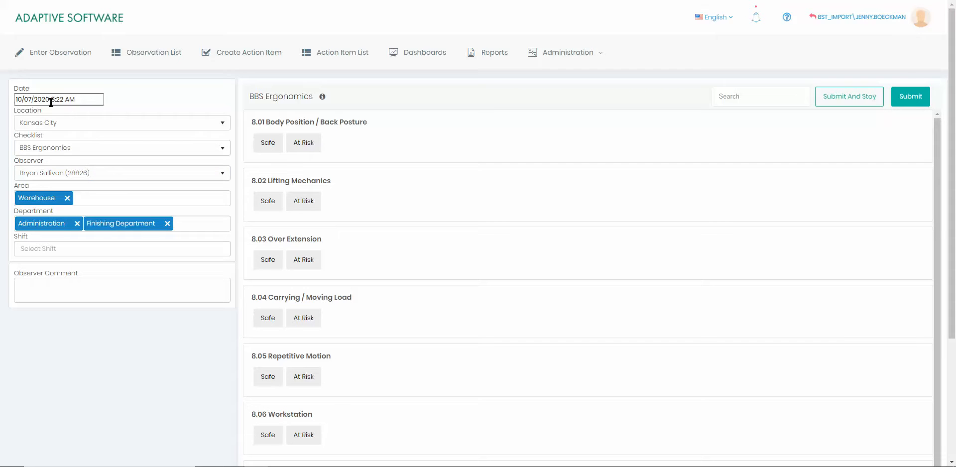
- Clear the prefilled area and both prefilled department selections from the observation
click(67, 197)
click(77, 224)
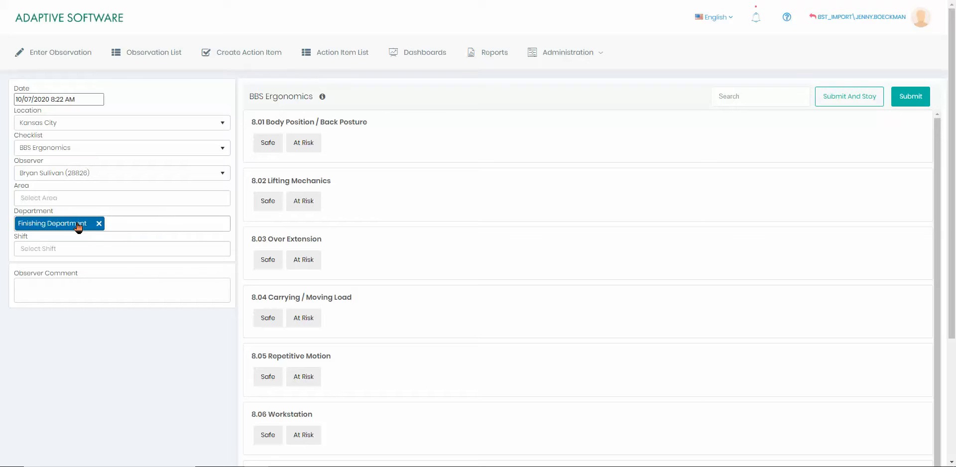
click(97, 224)
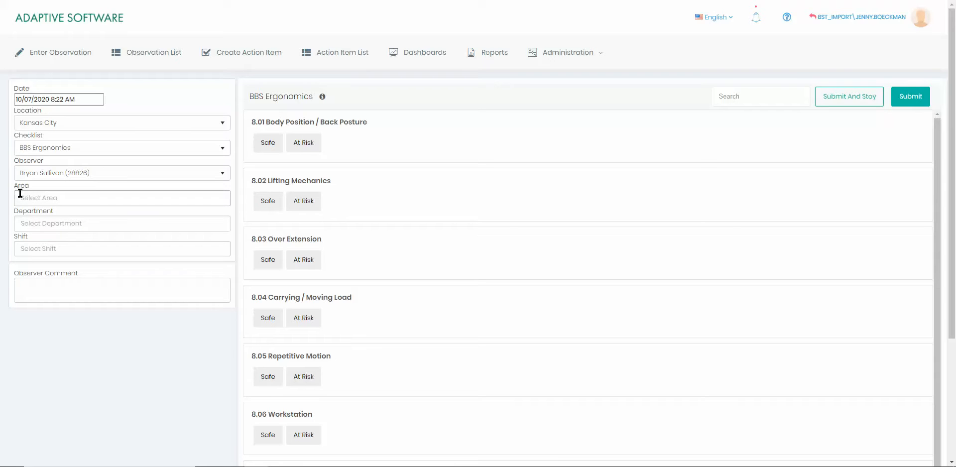
- Set the observation's area to Warehouse and its department to Maintenance
click(35, 200)
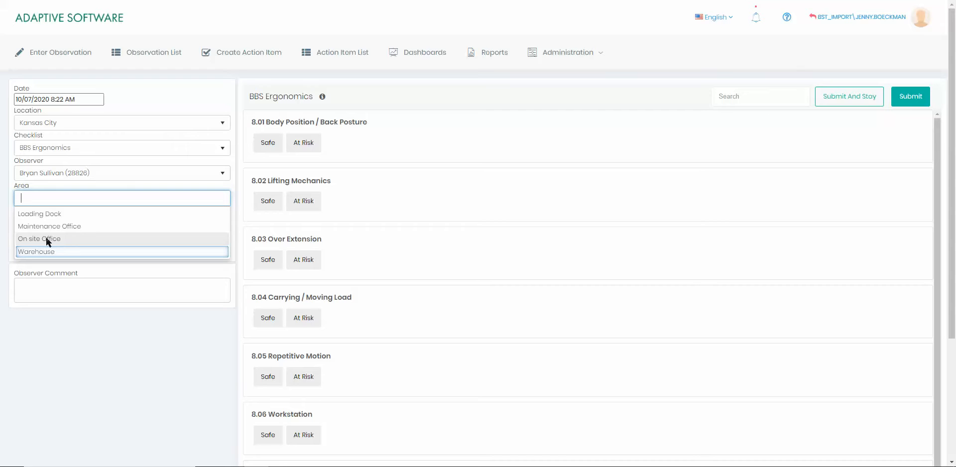
click(39, 253)
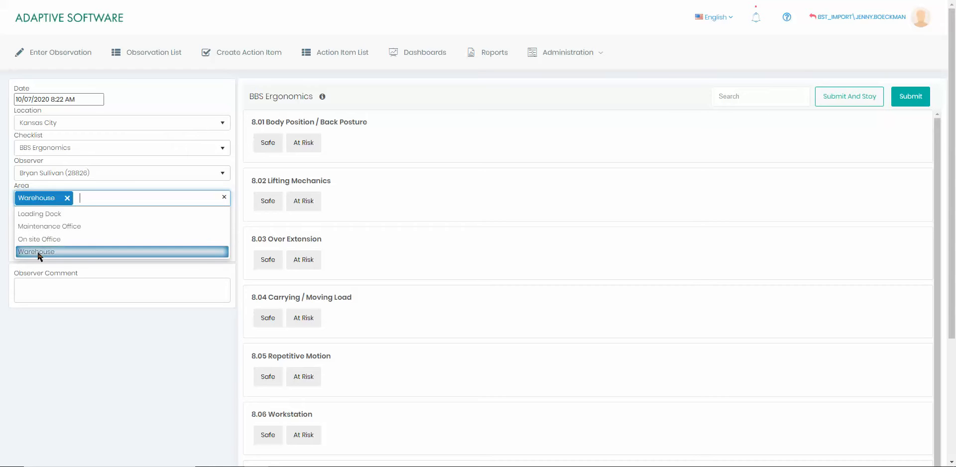
click(97, 185)
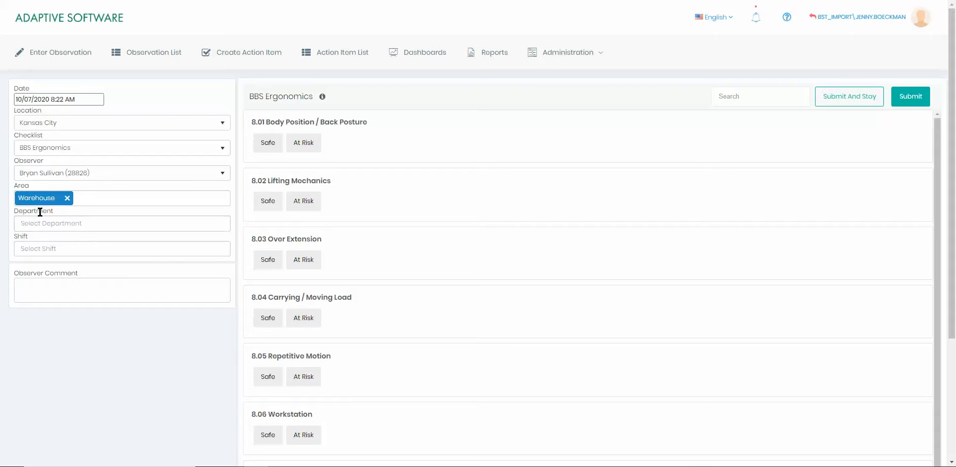
click(30, 224)
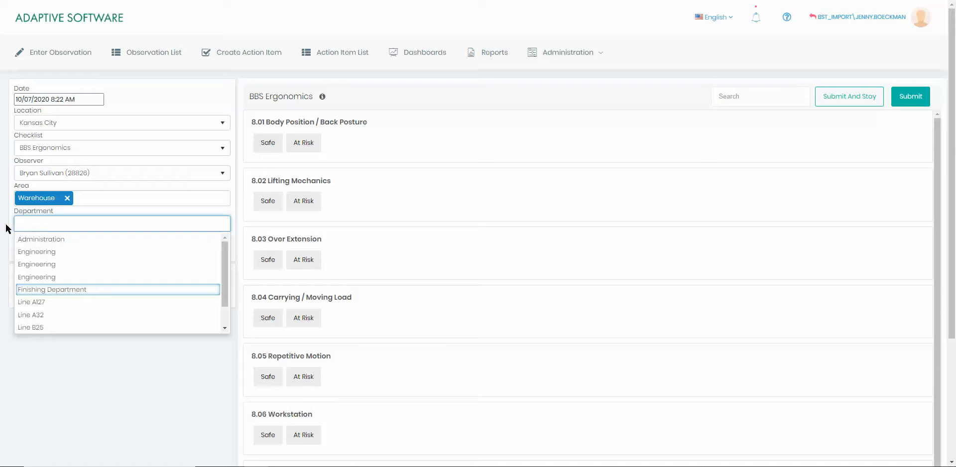
scroll(30, 296, down, 1)
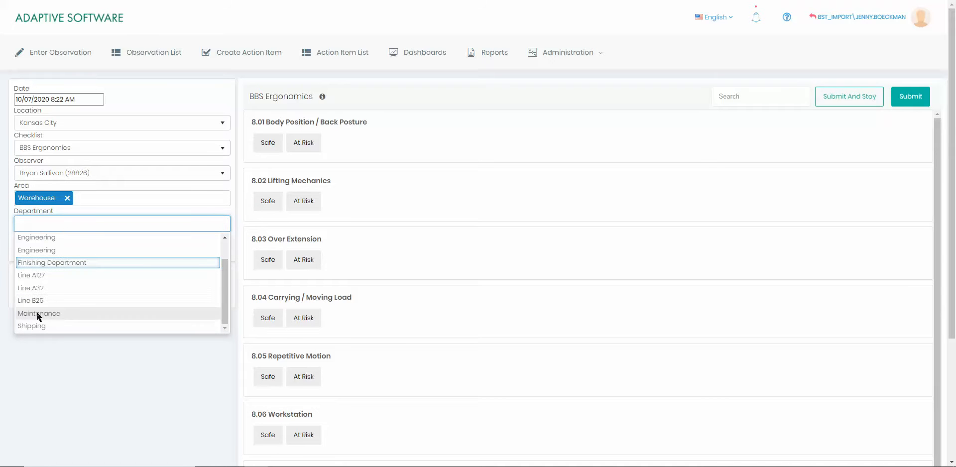
click(38, 313)
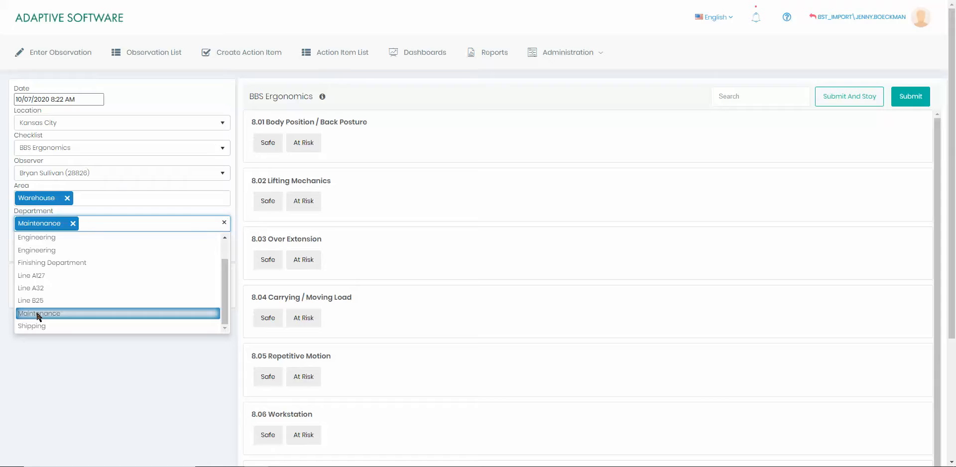
click(96, 187)
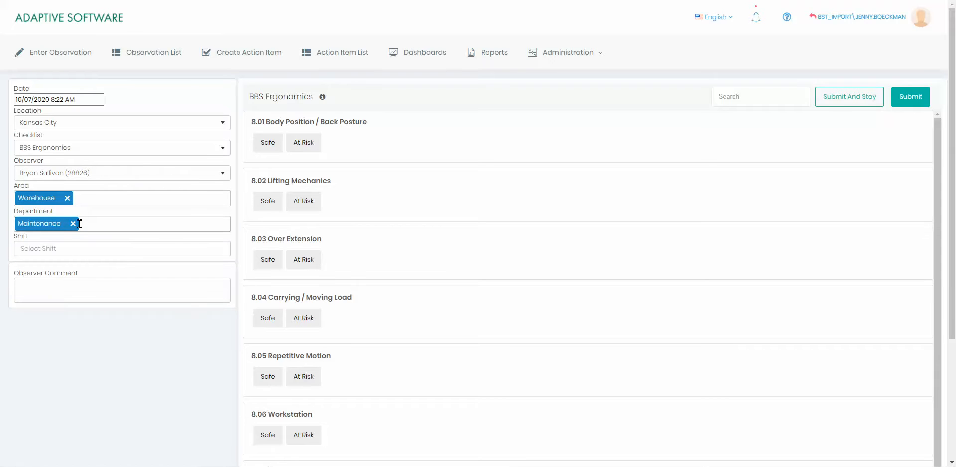
- Assign the observation to 1st Shift
click(61, 246)
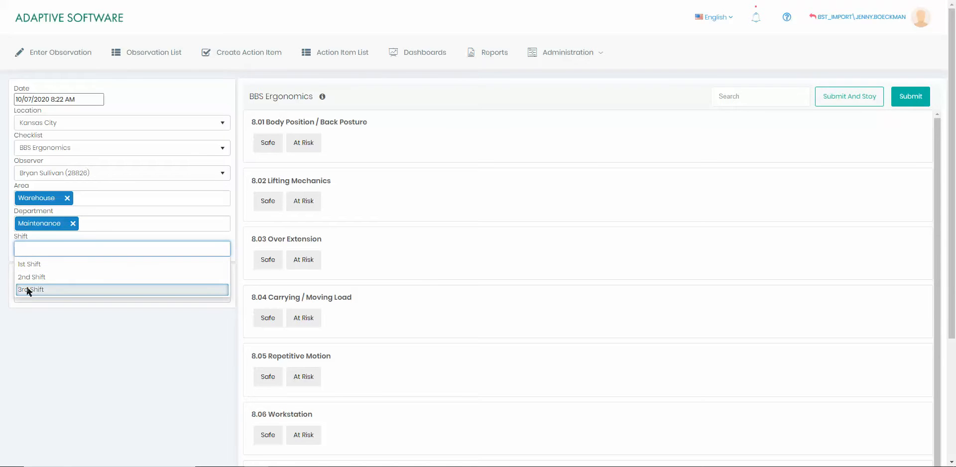
click(30, 264)
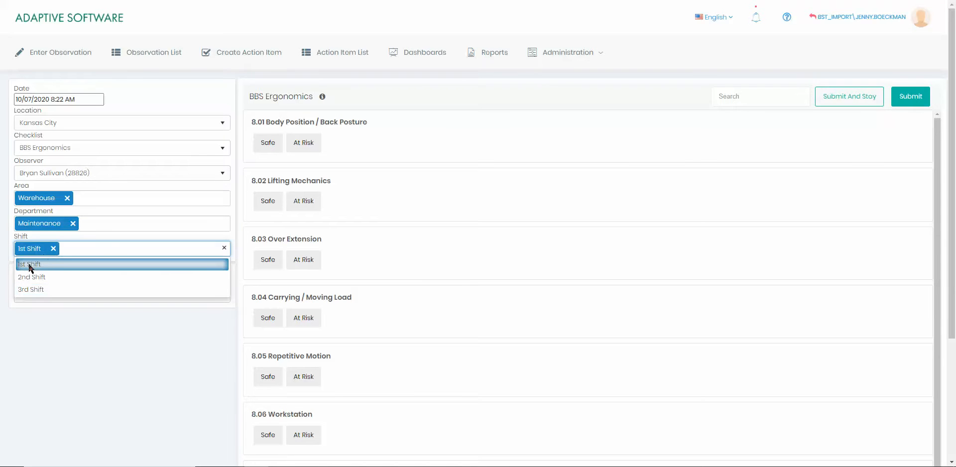
click(77, 238)
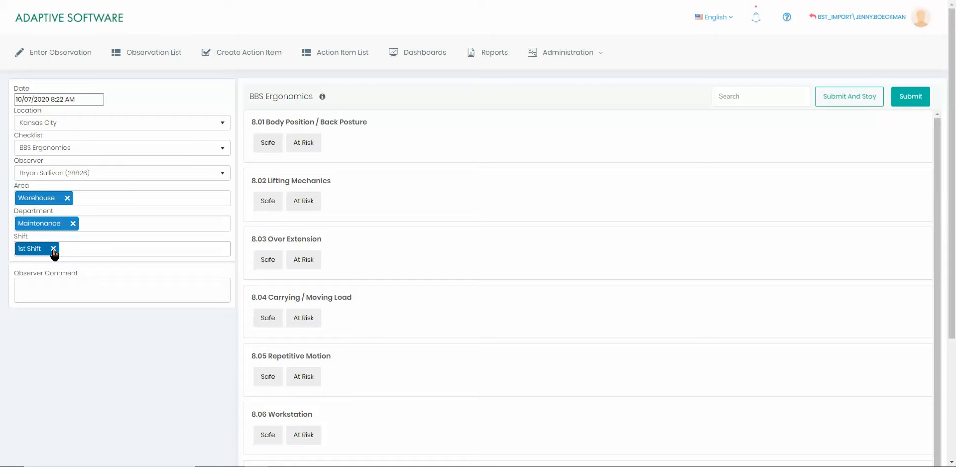
- Change the observation's shift to 2nd Shift
click(53, 249)
click(60, 249)
click(37, 279)
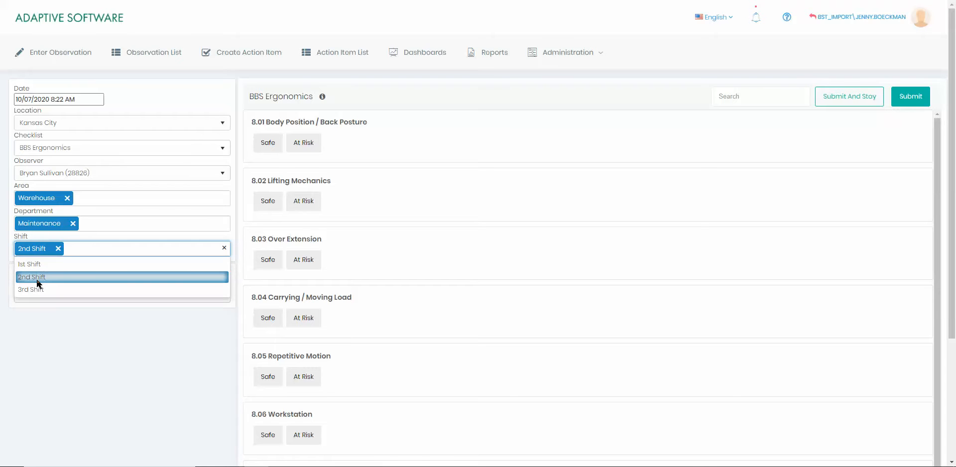
click(88, 234)
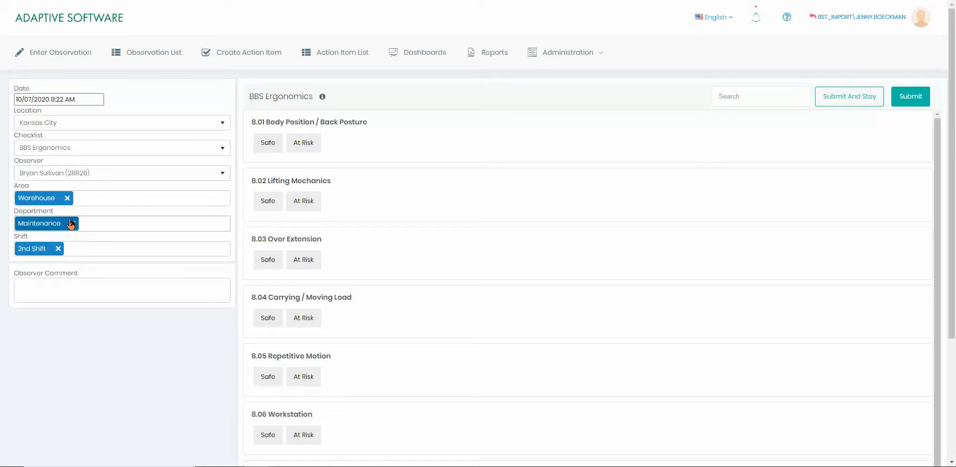
- Rate 8.01 Body Position / Back Posture and 8.02 Lifting Mechanics as Safe
click(63, 294)
click(63, 294)
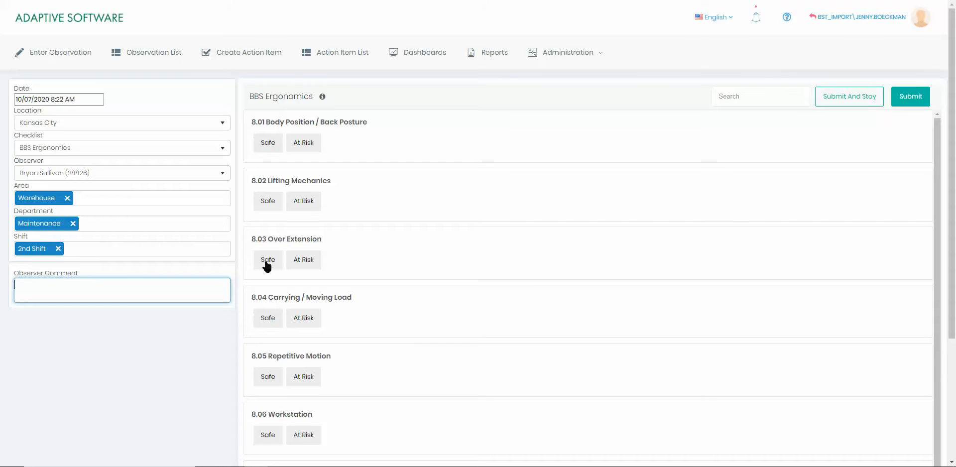
click(266, 144)
click(269, 204)
- Try rating 8.03 Over Extension as At Risk without a comment, and clear the rating again
click(305, 264)
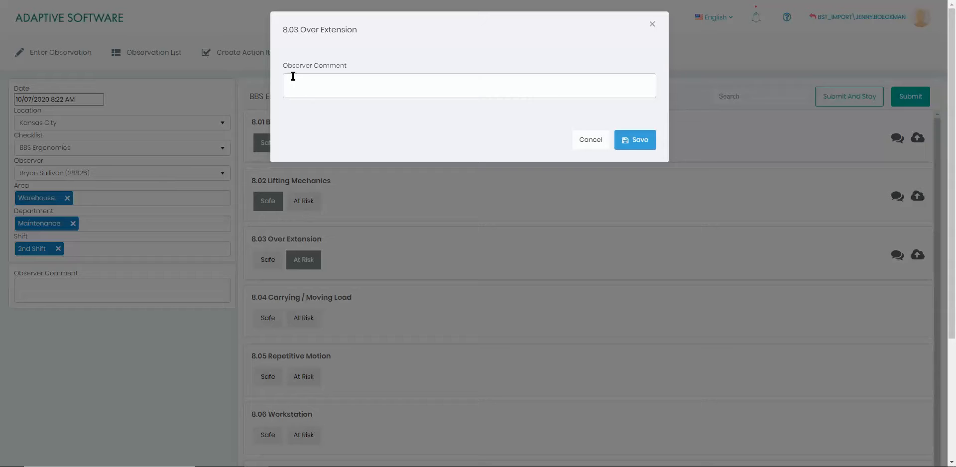
click(315, 86)
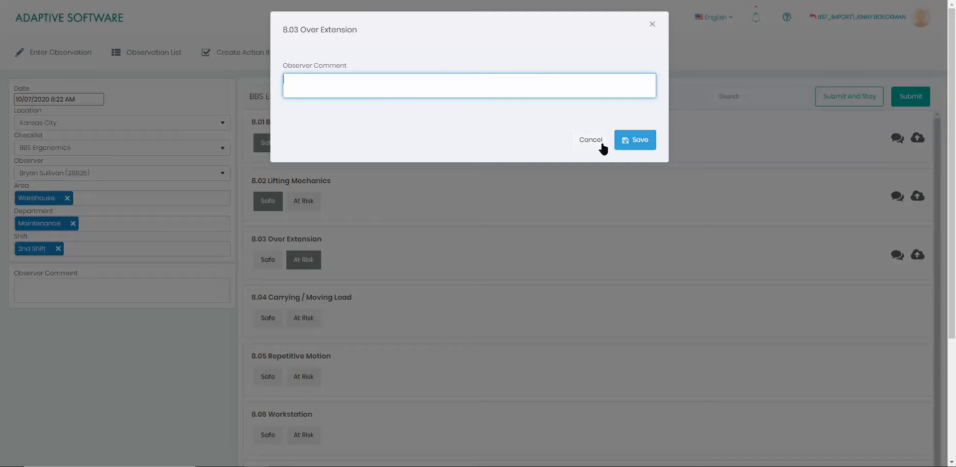
click(652, 25)
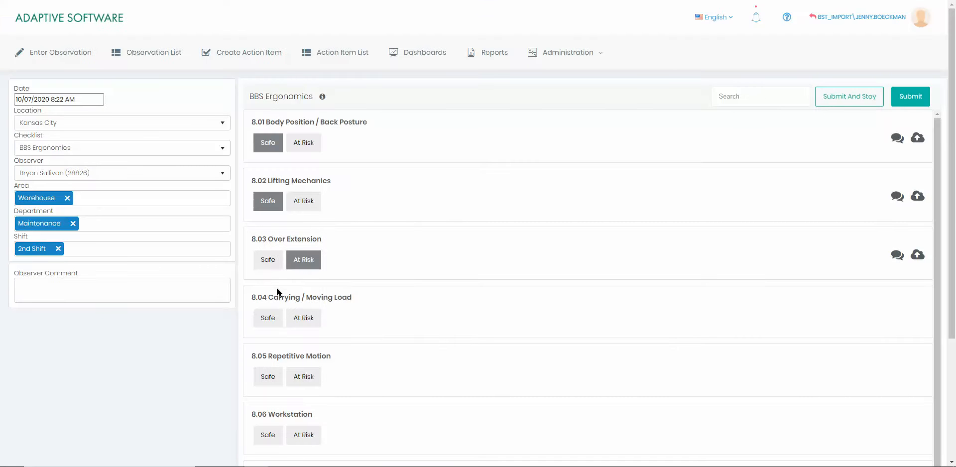
click(304, 264)
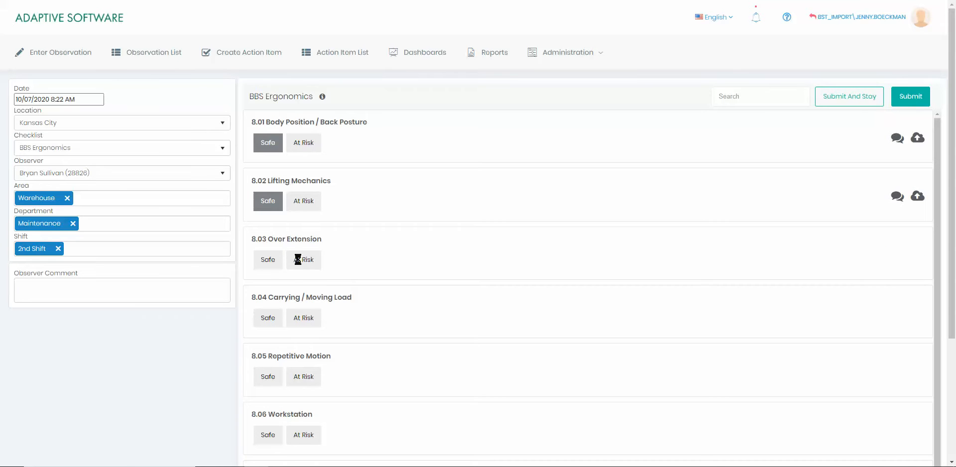
- Try the At Risk and Safe ratings in turn on 8.03 Over Extension, clearing each one
click(299, 264)
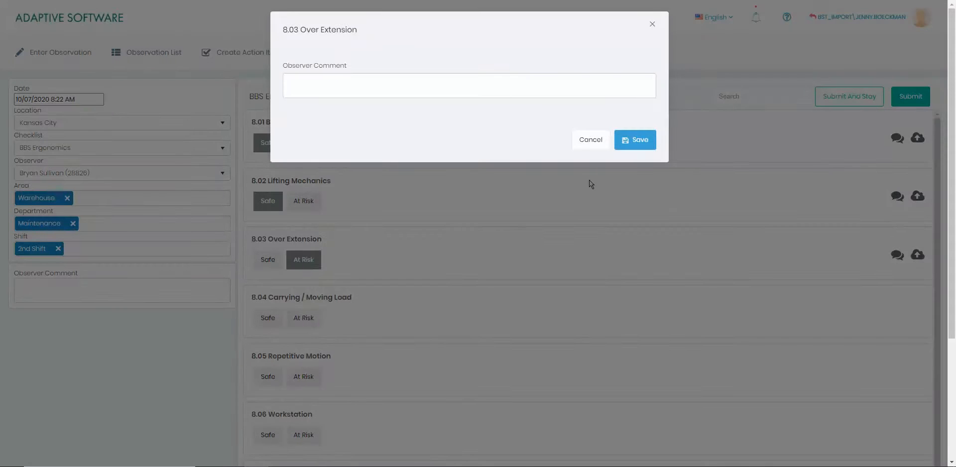
click(591, 140)
click(302, 268)
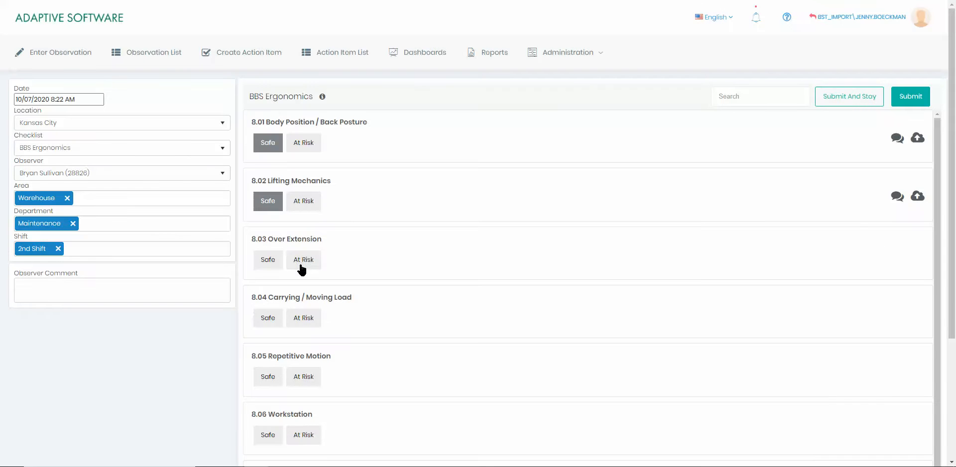
click(265, 261)
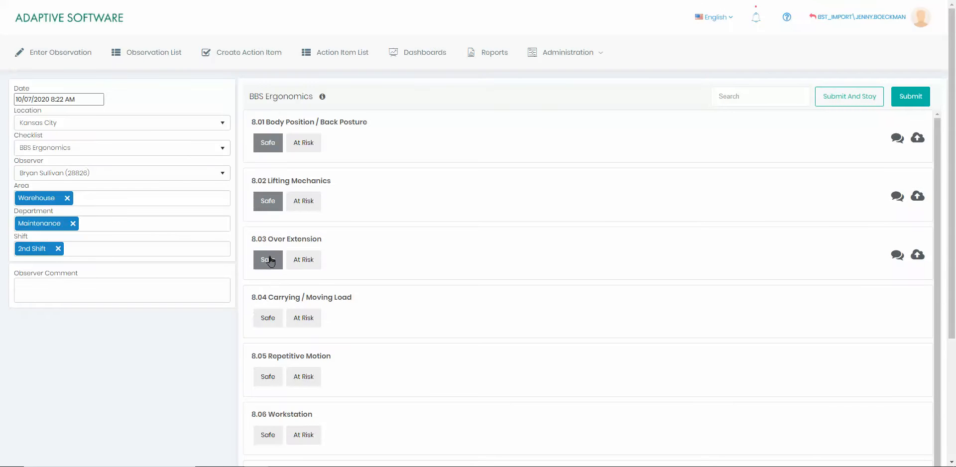
click(269, 261)
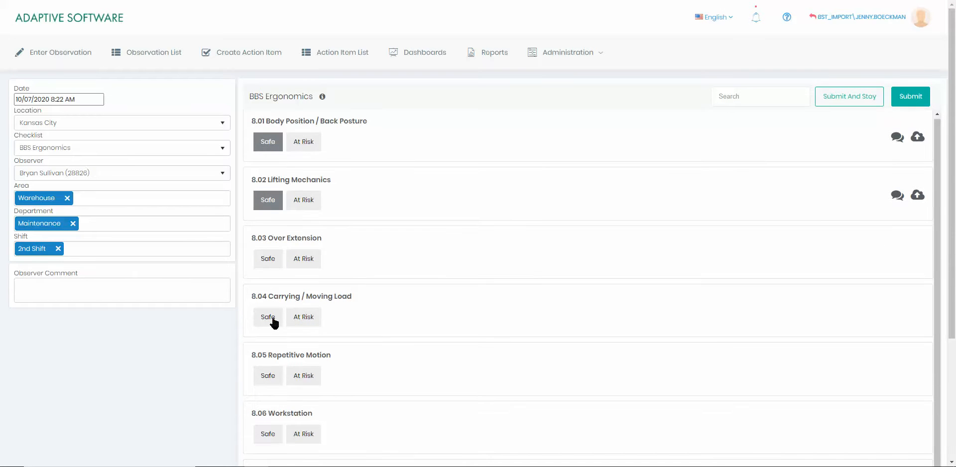
scroll(284, 358, down, 1)
scroll(287, 392, down, 3)
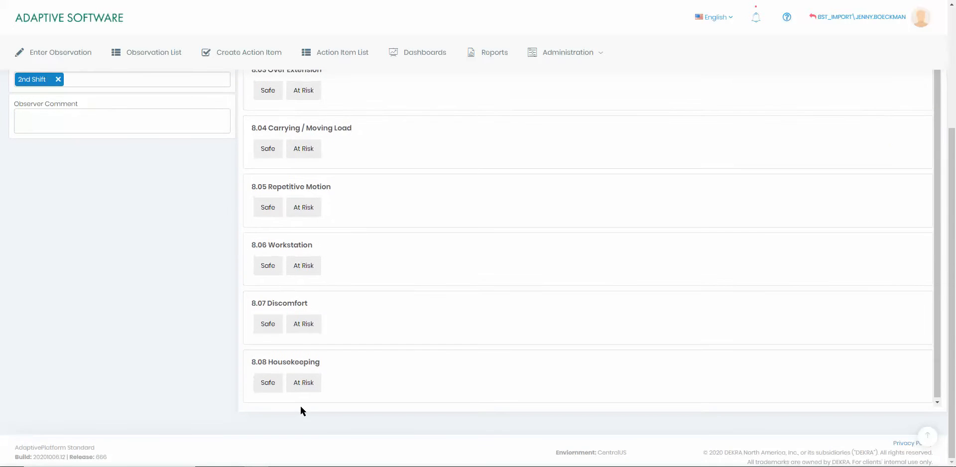
scroll(301, 410, up, 4)
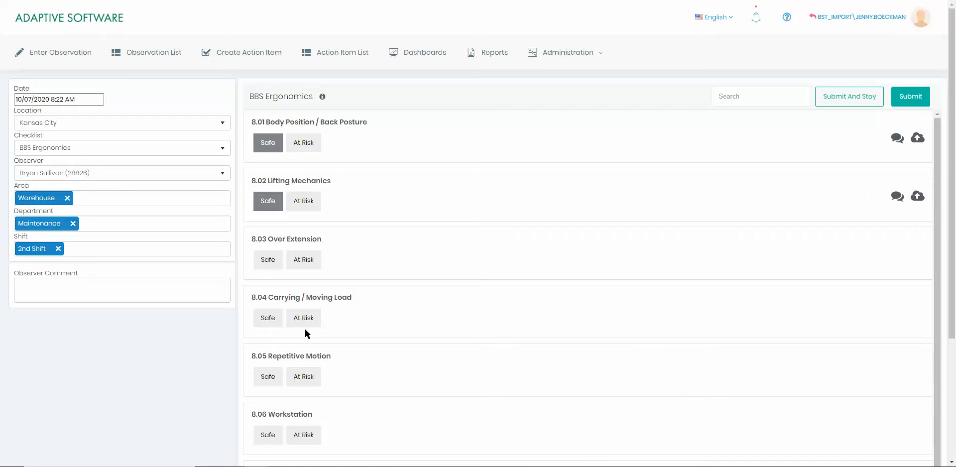
click(896, 198)
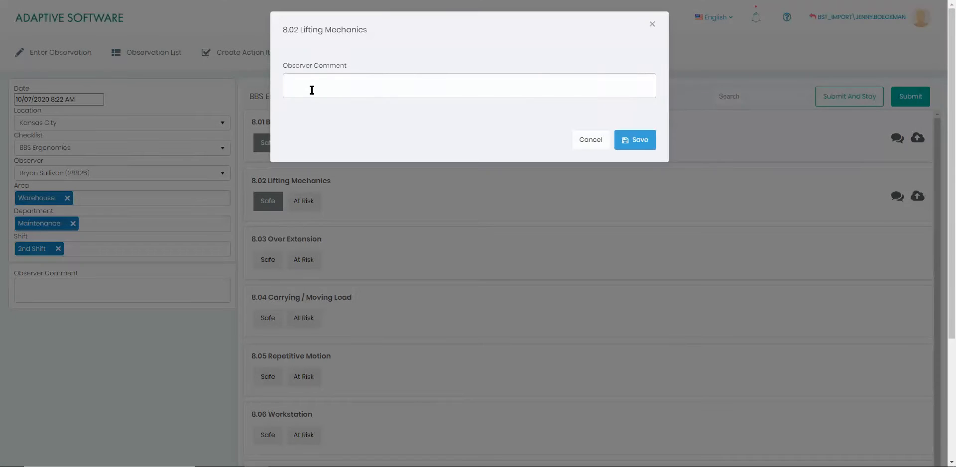
click(312, 85)
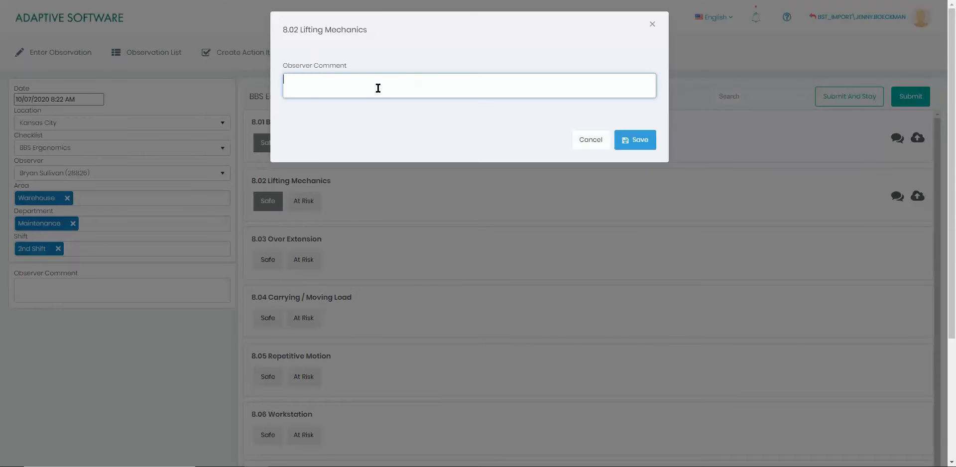
click(584, 147)
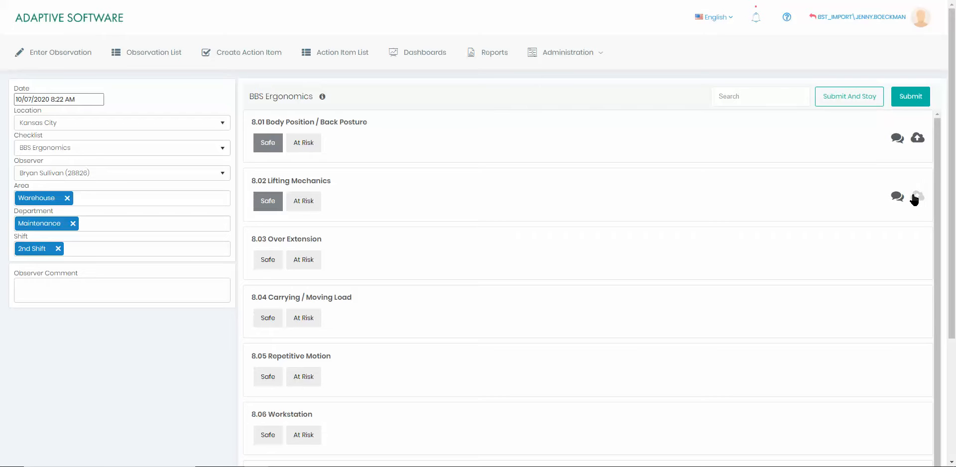
- Add the file 1 PDF Test Document from the OneDrive folder to the uploads for 8.02 Lifting Mechanics
click(918, 198)
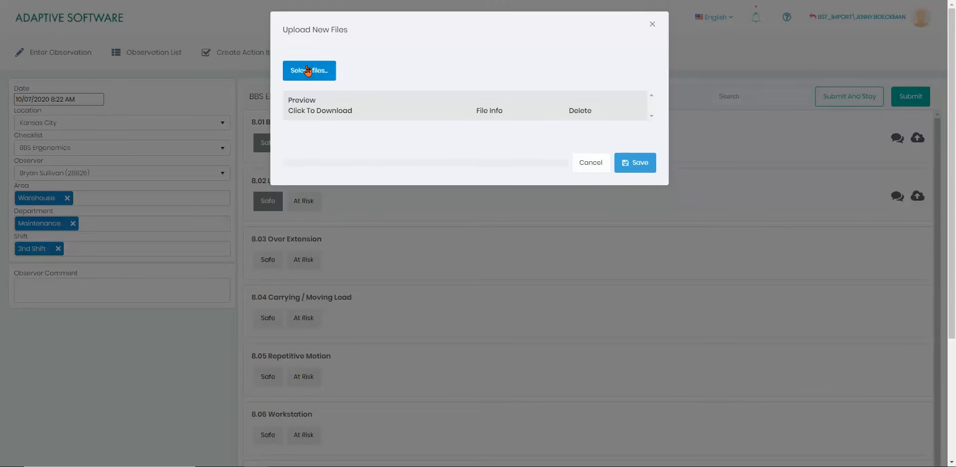
click(307, 71)
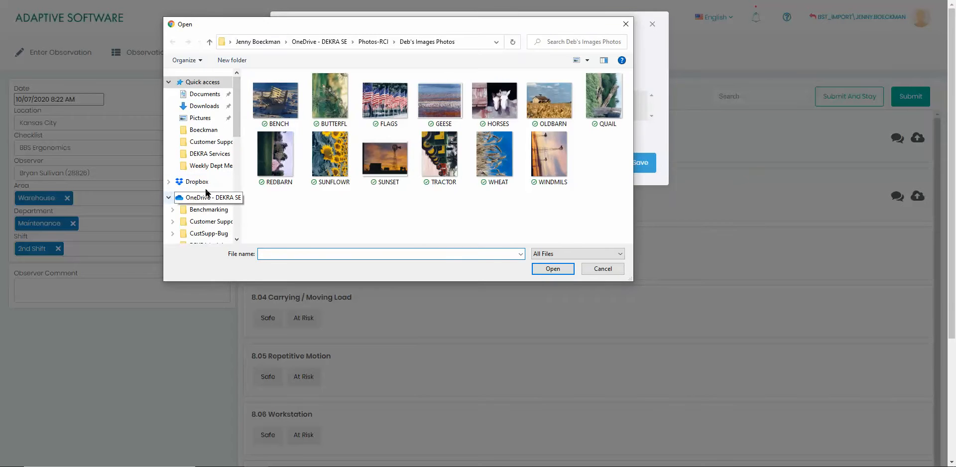
click(201, 198)
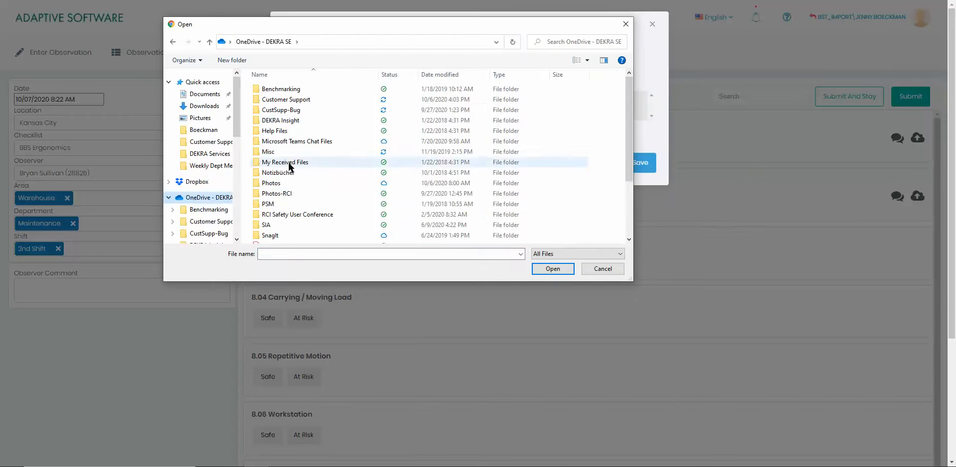
scroll(290, 167, down, 3)
click(289, 165)
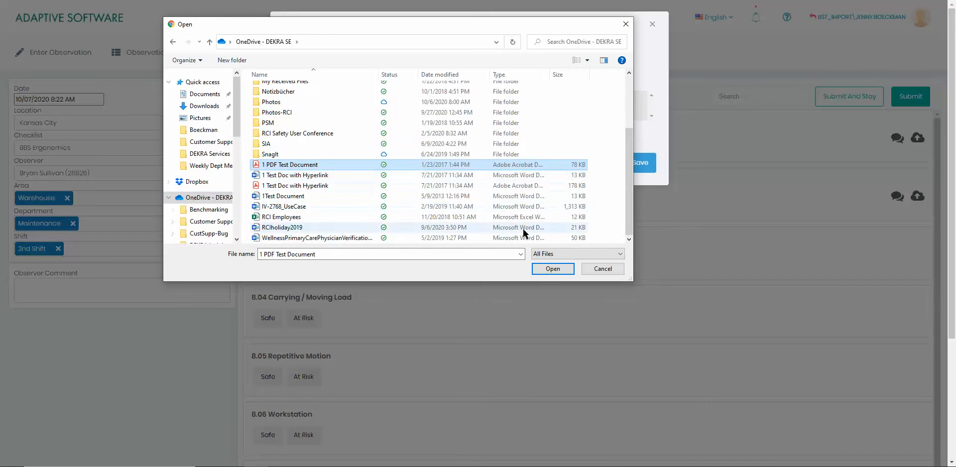
click(552, 270)
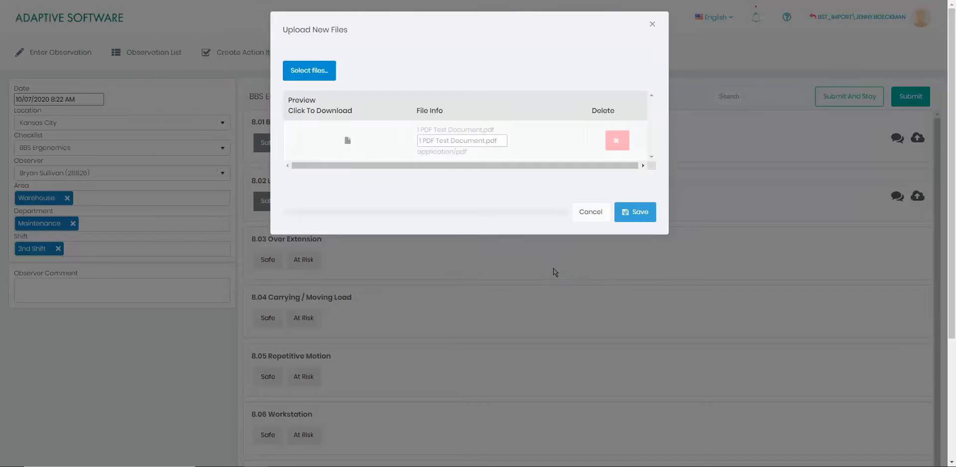
- Add 1 Test Doc with Hyperlink.docx as a second upload and save the attachments for 8.02 Lifting Mechanics
click(448, 141)
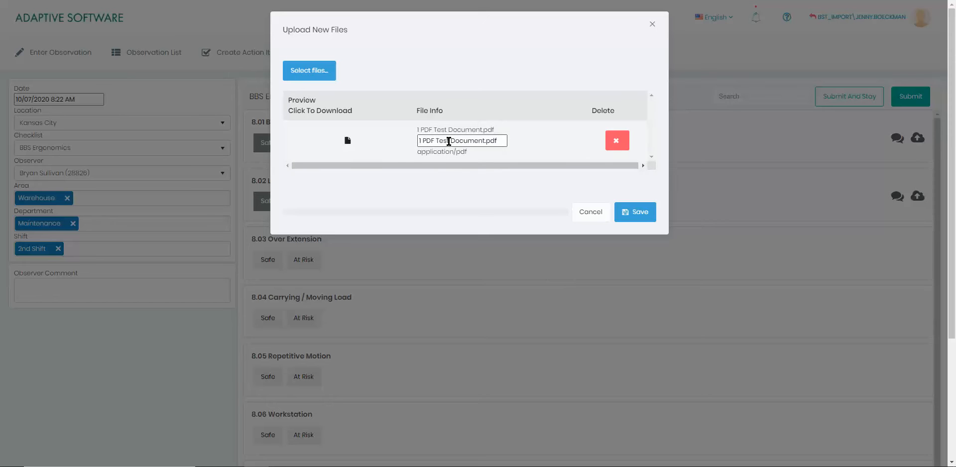
click(299, 74)
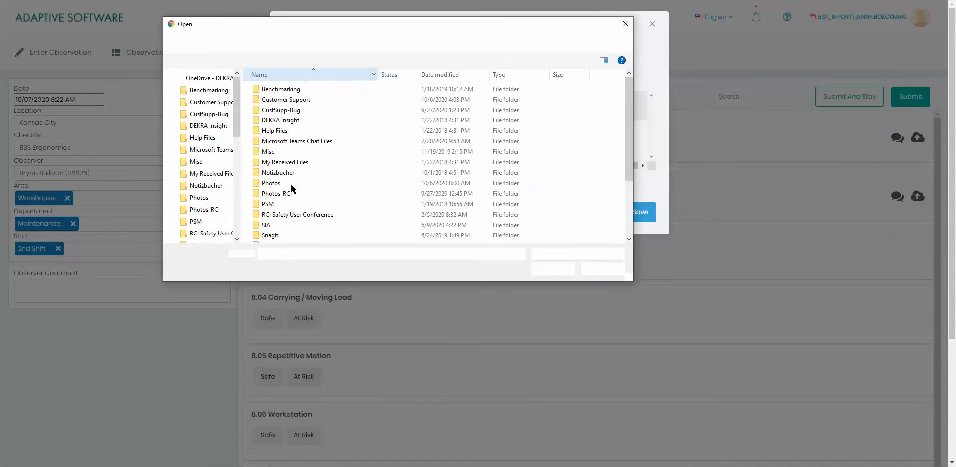
scroll(292, 189, down, 3)
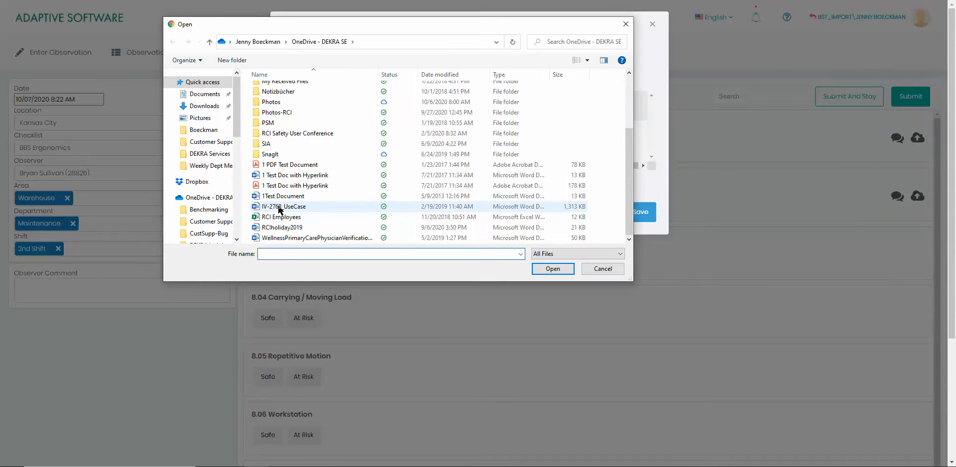
click(282, 180)
click(553, 268)
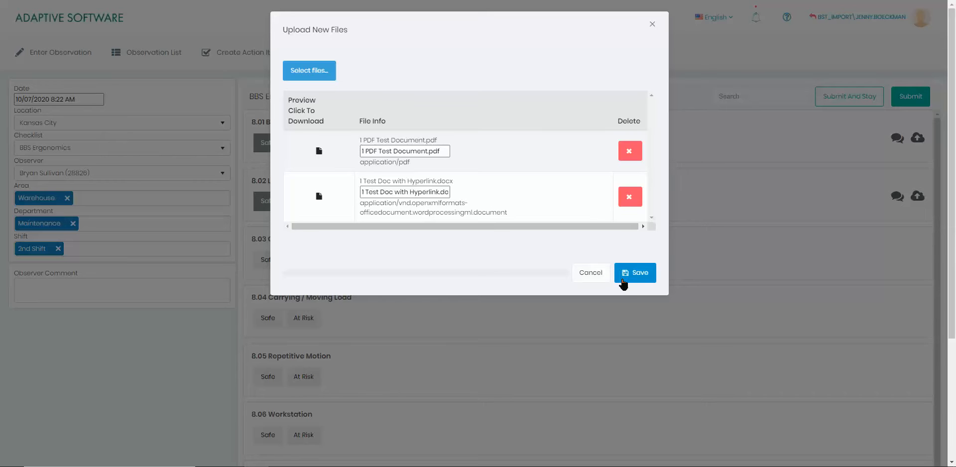
click(640, 274)
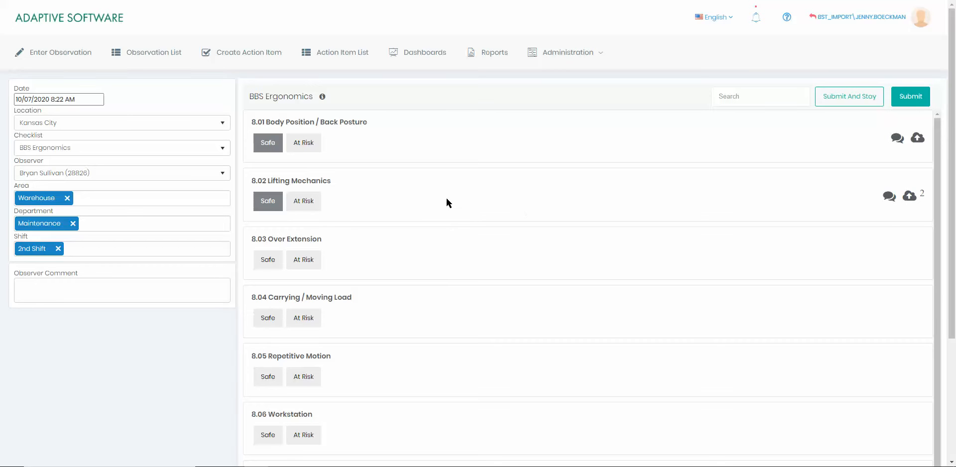
- Review the files attached to 8.02 Lifting Mechanics and look through the rest of the checklist items
click(909, 197)
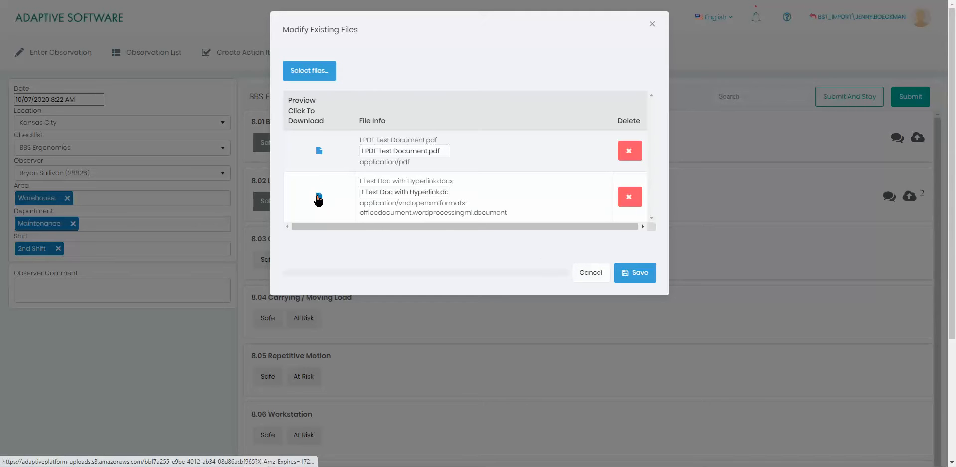
click(590, 274)
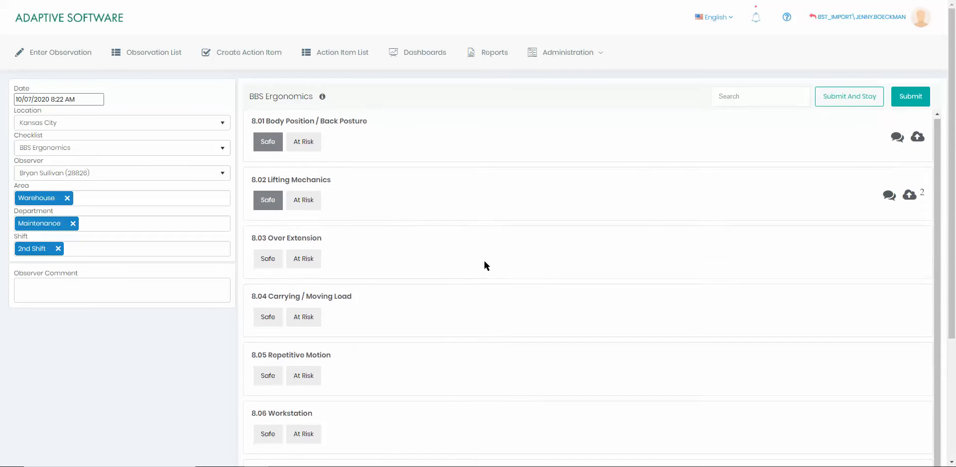
scroll(483, 264, down, 3)
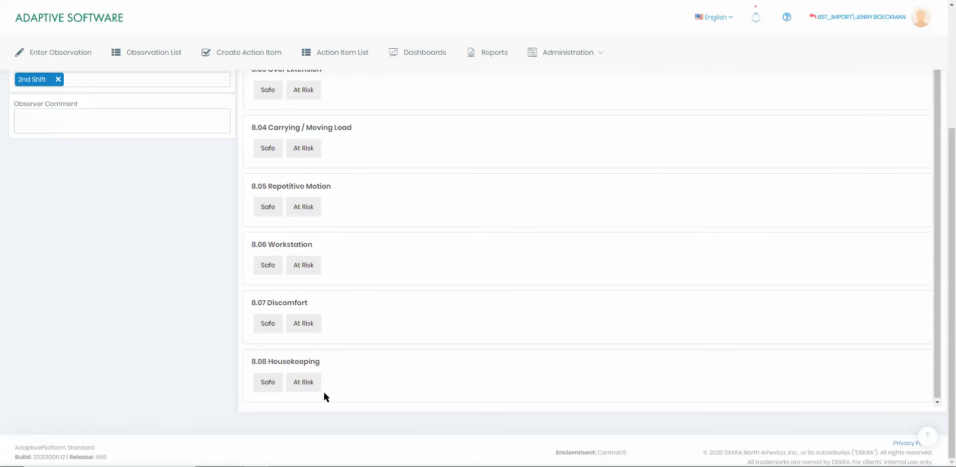
scroll(425, 304, up, 3)
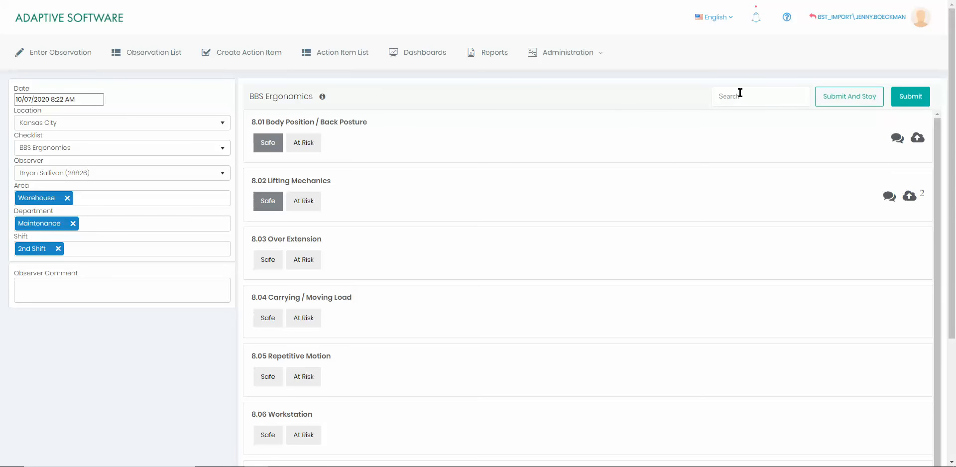
scroll(701, 194, down, 4)
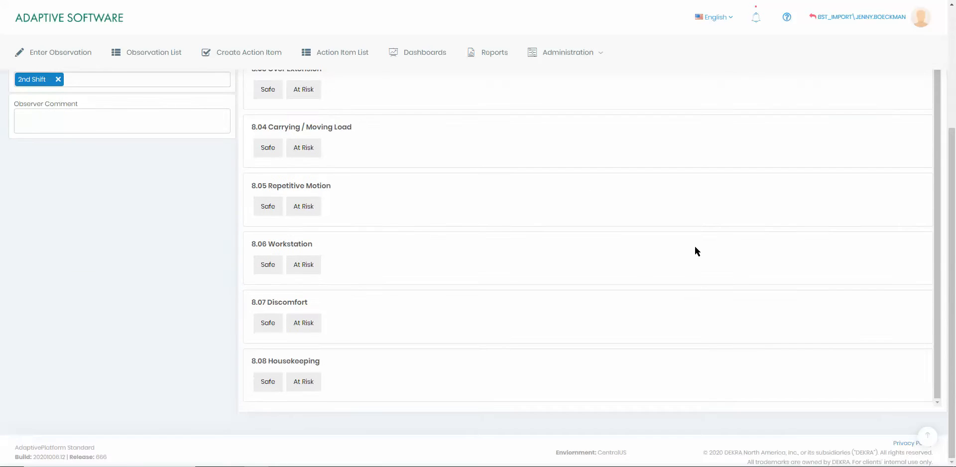
scroll(692, 258, up, 4)
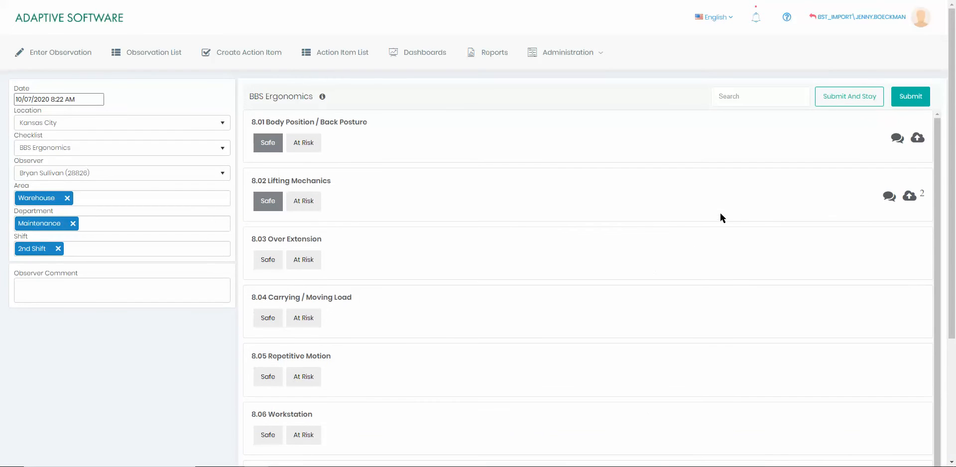
- Search the checklist for "house" to rate 8.08 Housekeeping as Safe, and clear the search
click(731, 96)
text(house)
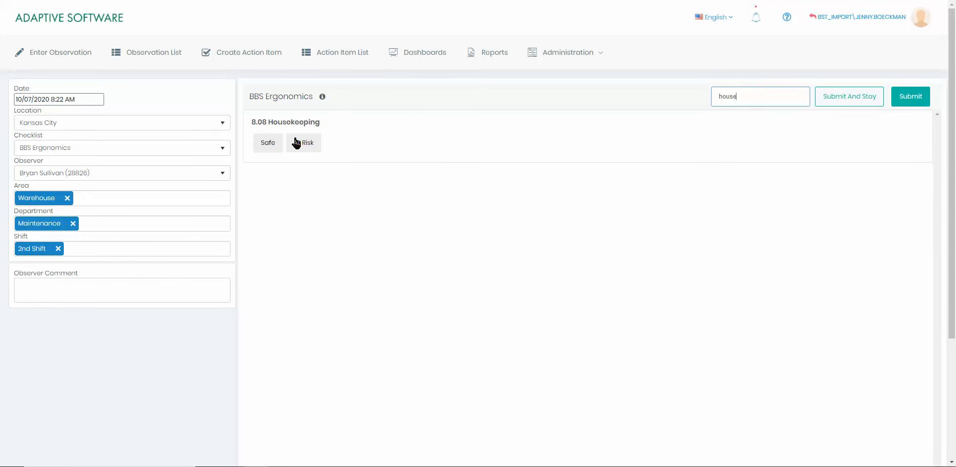
click(259, 143)
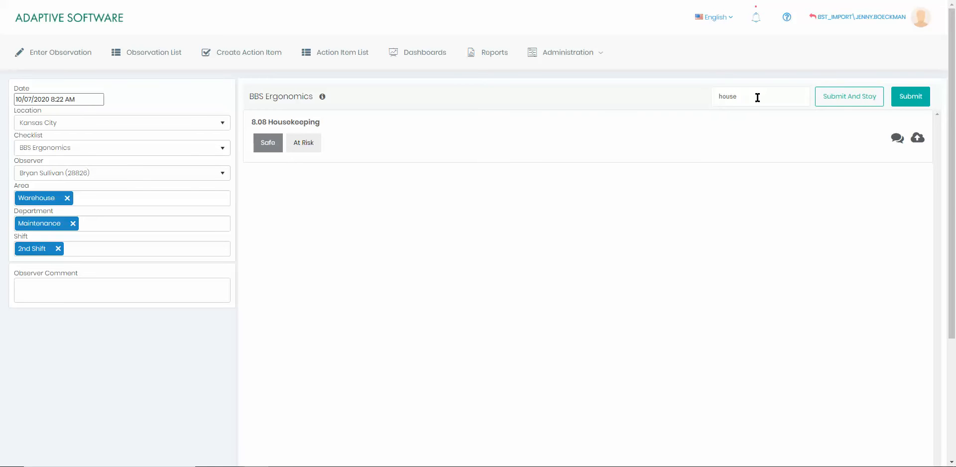
drag(757, 98, 705, 100)
key(BackSpace)
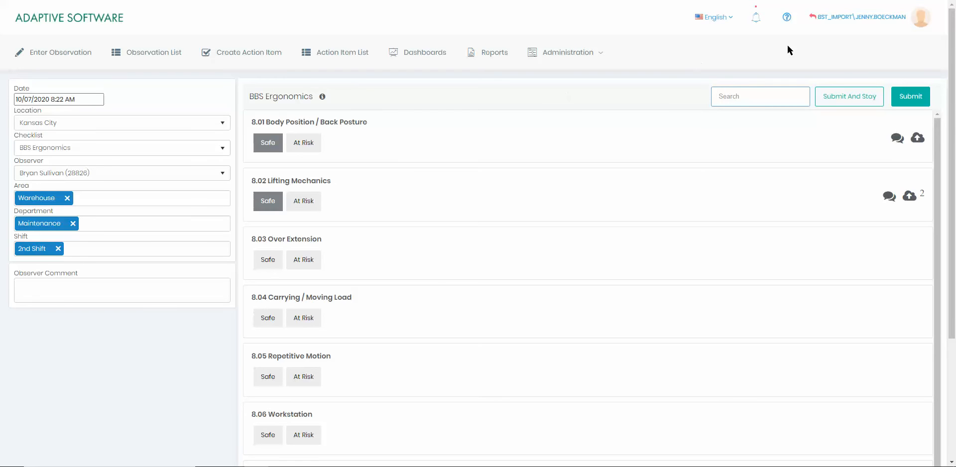
- Submit the observation while staying on its record, and check its Observation Id
click(855, 105)
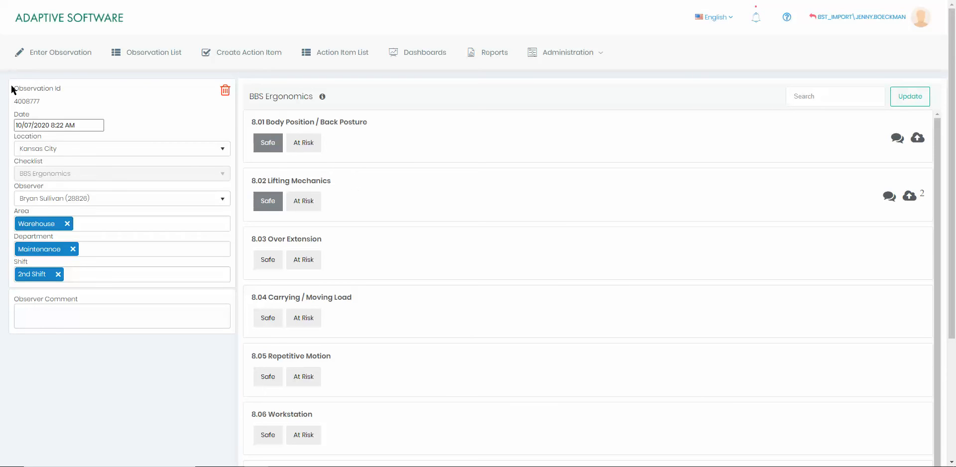
drag(12, 89, 40, 99)
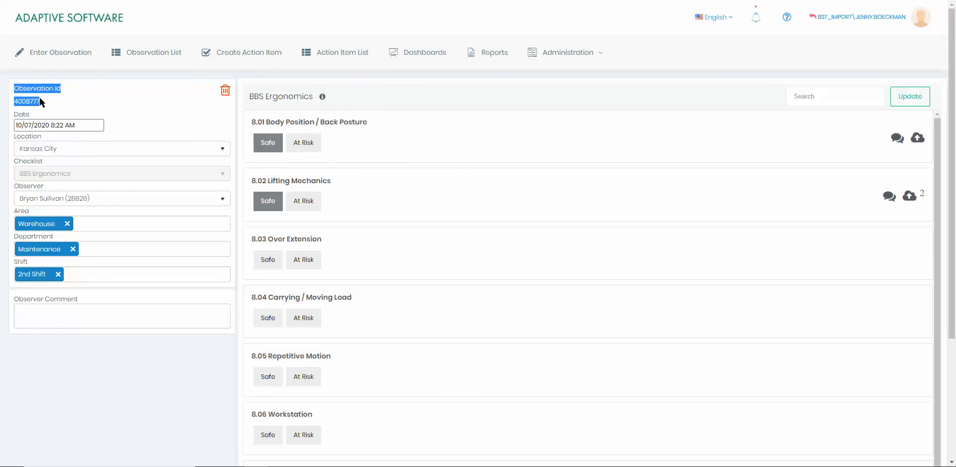
click(184, 106)
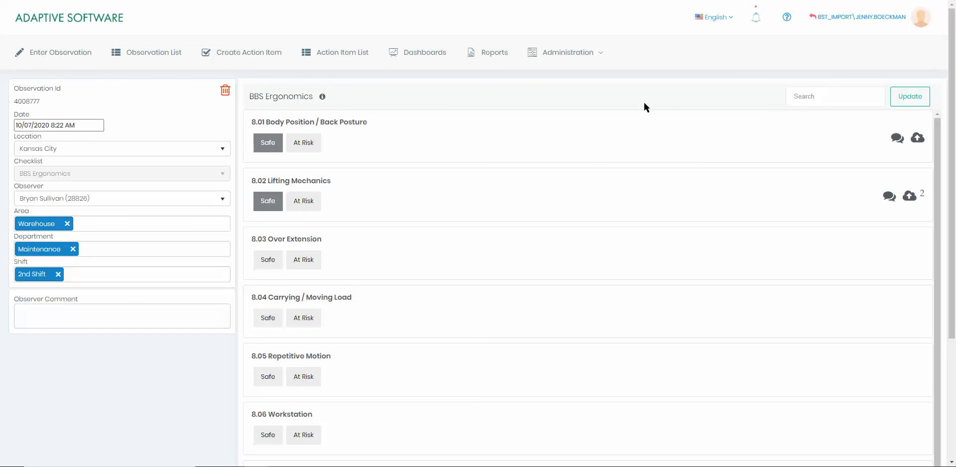
- Review the ratings in the submitted checklist and update the observation
scroll(404, 271, down, 3)
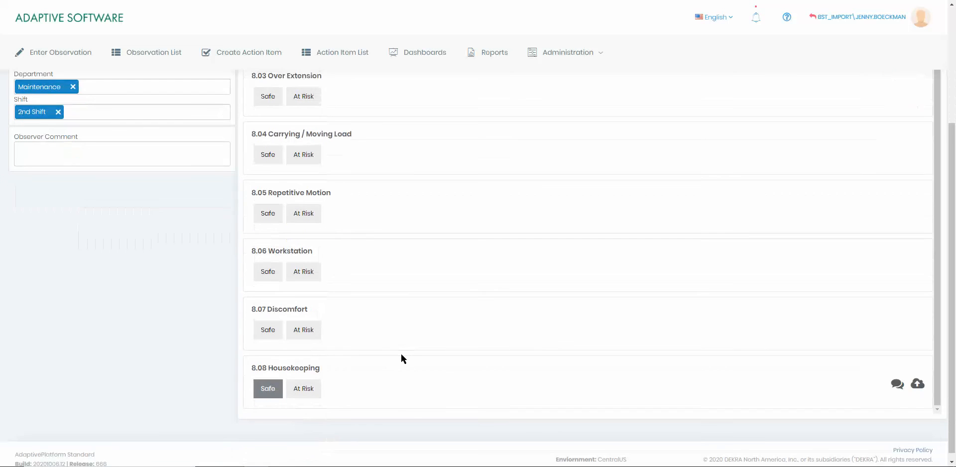
scroll(494, 251, up, 3)
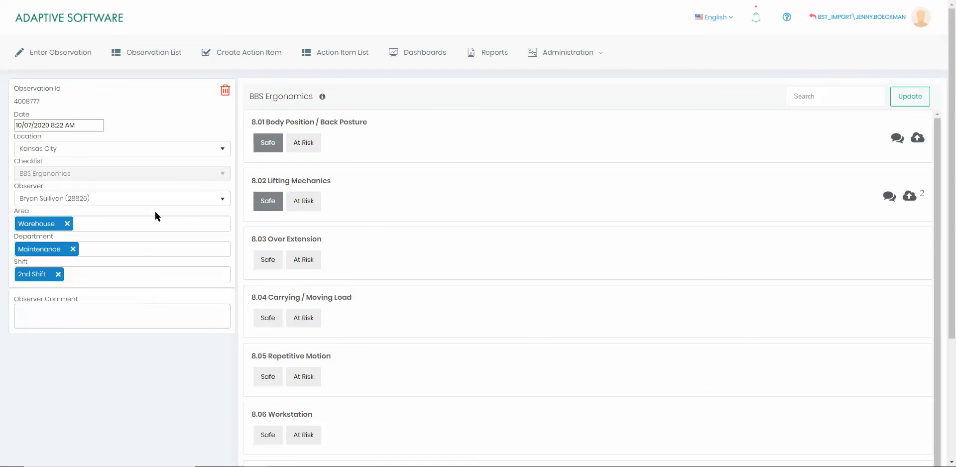
click(908, 100)
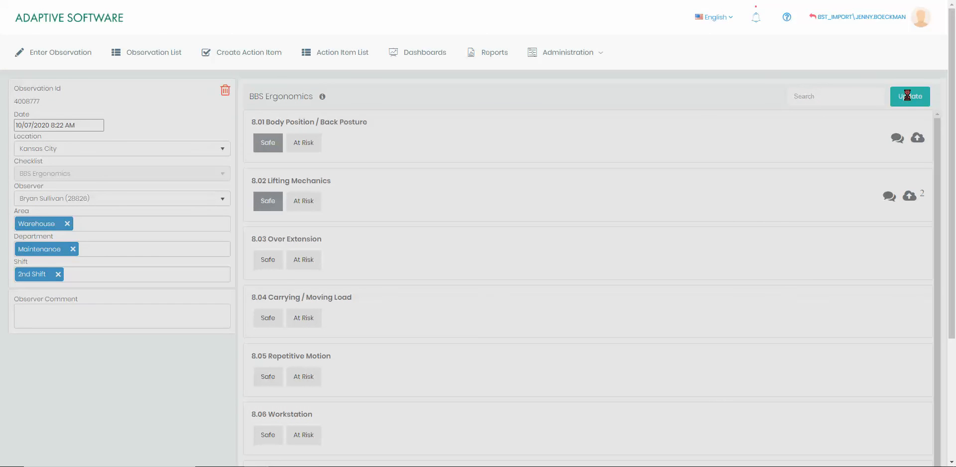